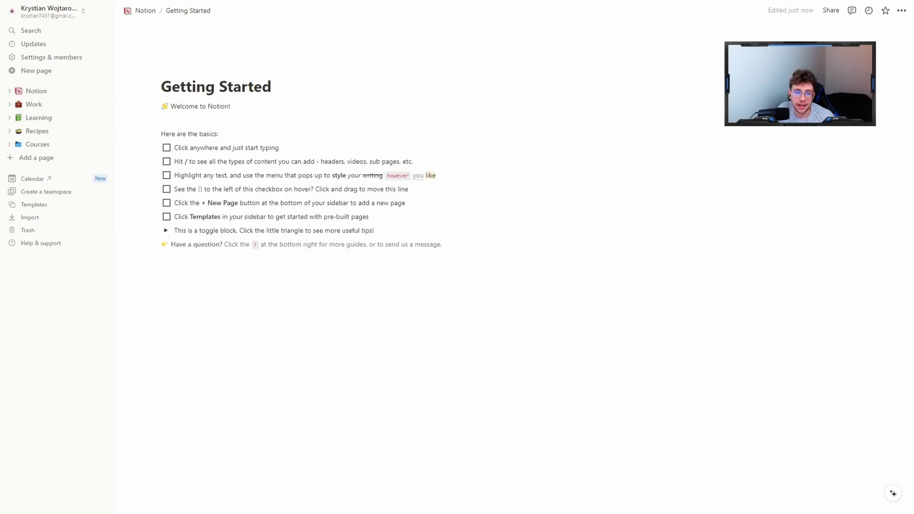
Duplicate the toggle block and the "Have a question?" line below it several times at the end of the page
{"action": "left_click", "coordinate": [258, 288]}
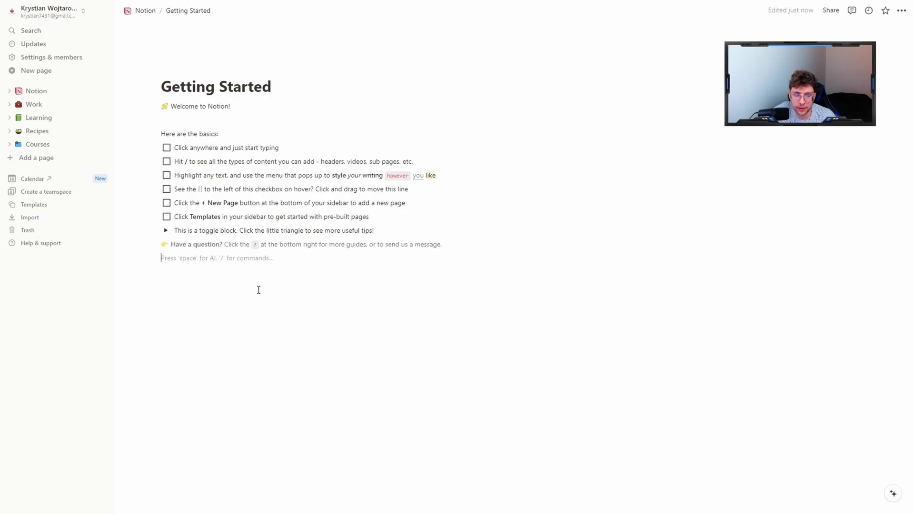
{"action": "left_click_drag", "start_coordinate": [134, 232], "coordinate": [367, 251]}
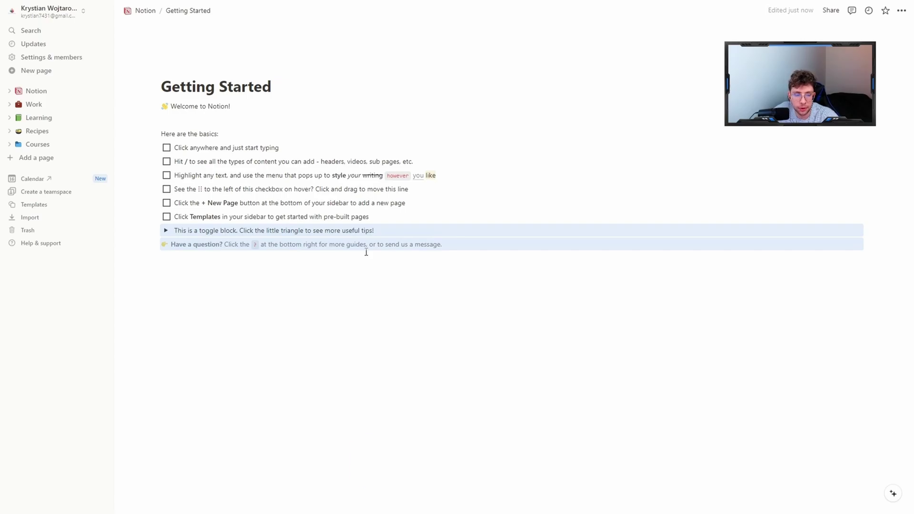
{"action": "key", "text": "ctrl+d"}
{"action": "key", "text": "ctrl+d"}
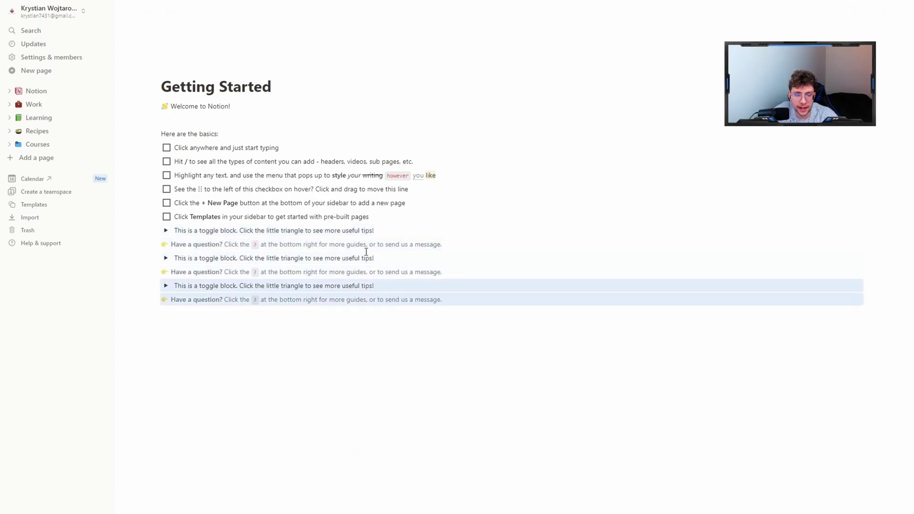
{"action": "key", "text": "ctrl+d"}
{"action": "key", "text": "ctrl+d"}
{"action": "key", "text": "ctrl+d"}
{"action": "key", "text": "ctrl+d"}
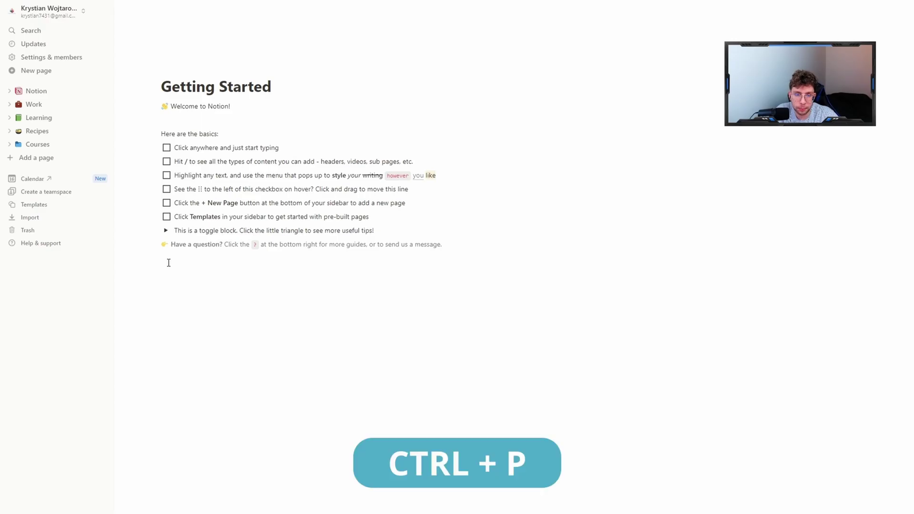
Look through the recent pages in the workspace search and the subpages listed under Notion
{"action": "key", "text": "ctrl+p"}
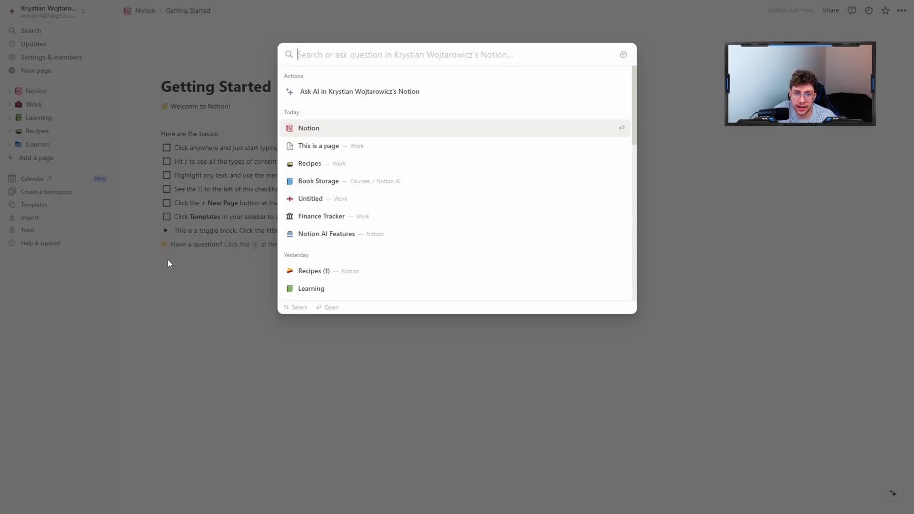
{"action": "left_click", "coordinate": [195, 279]}
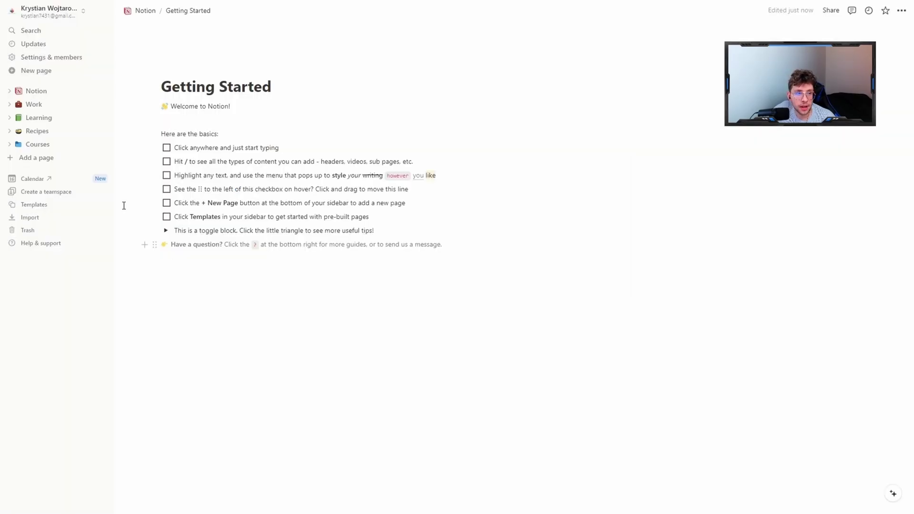
{"action": "left_click", "coordinate": [9, 92]}
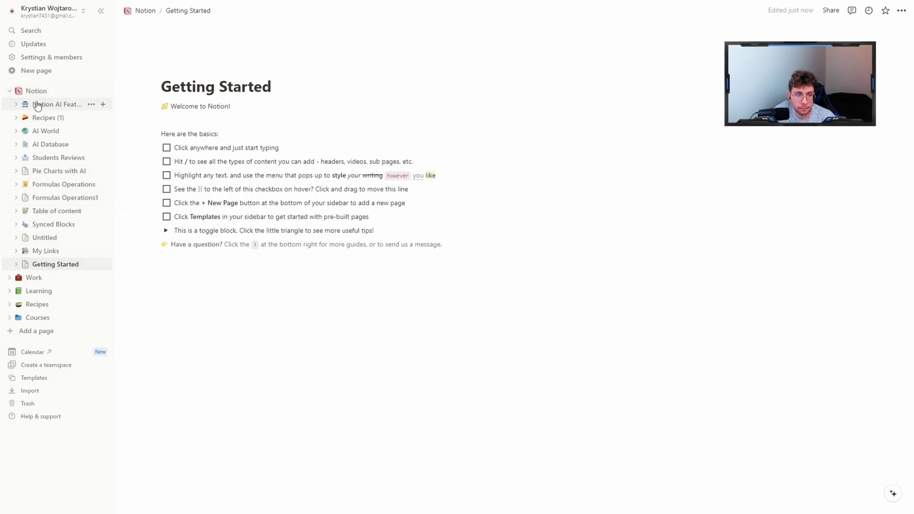
{"action": "left_click", "coordinate": [11, 92]}
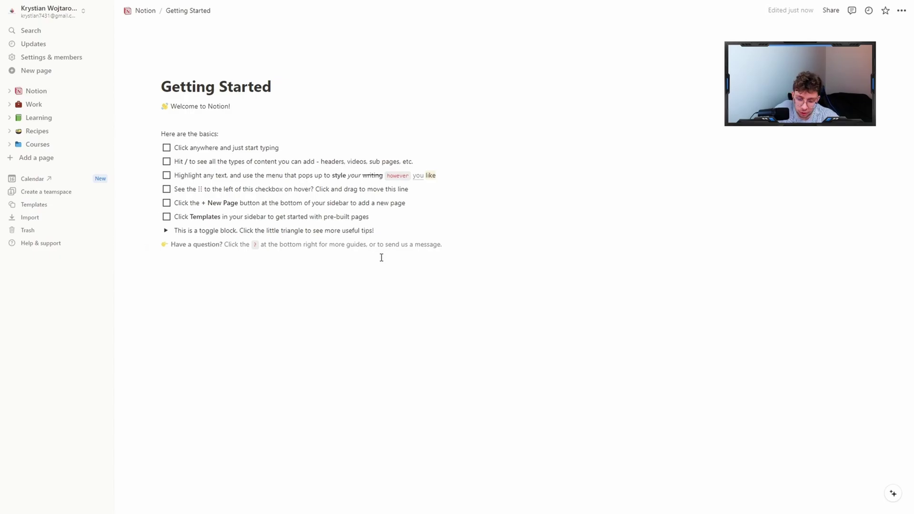
Search the workspace for "tabl" and open the Table of content page
{"action": "key", "text": "ctrl+p"}
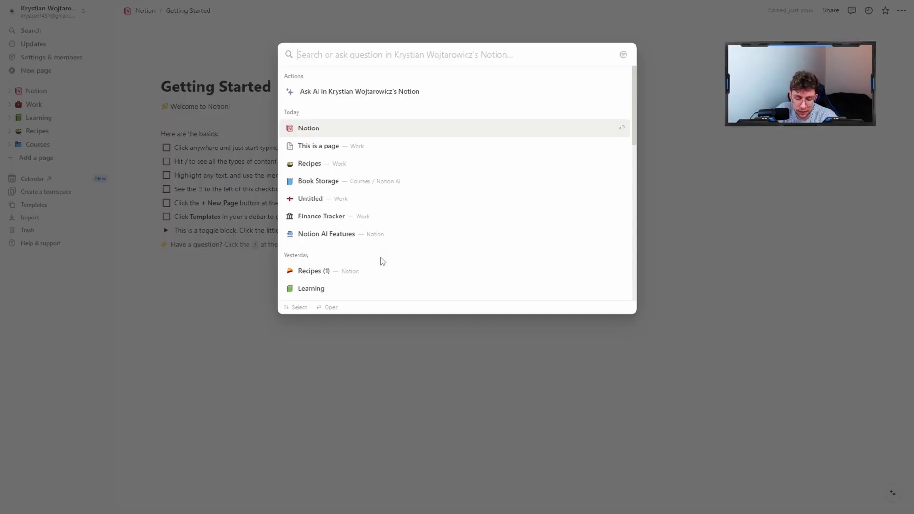
{"action": "type", "text": "tabl"}
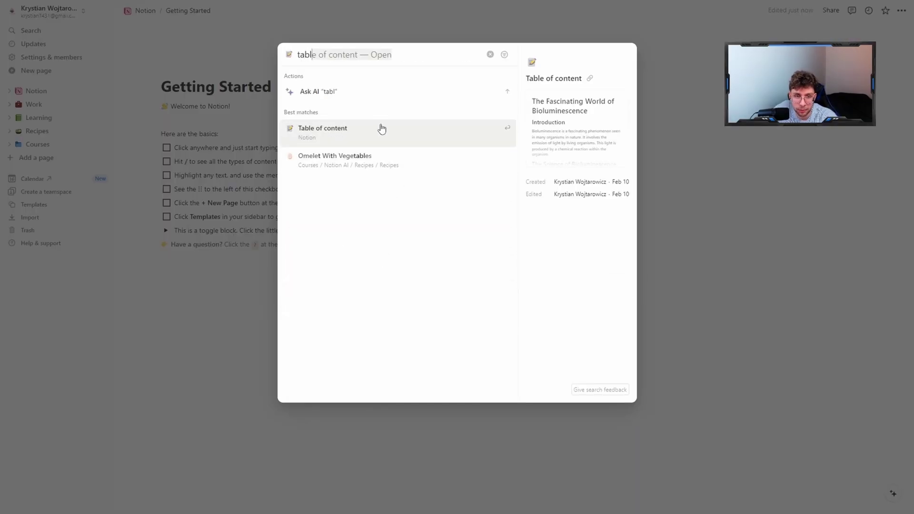
{"action": "left_click", "coordinate": [381, 128]}
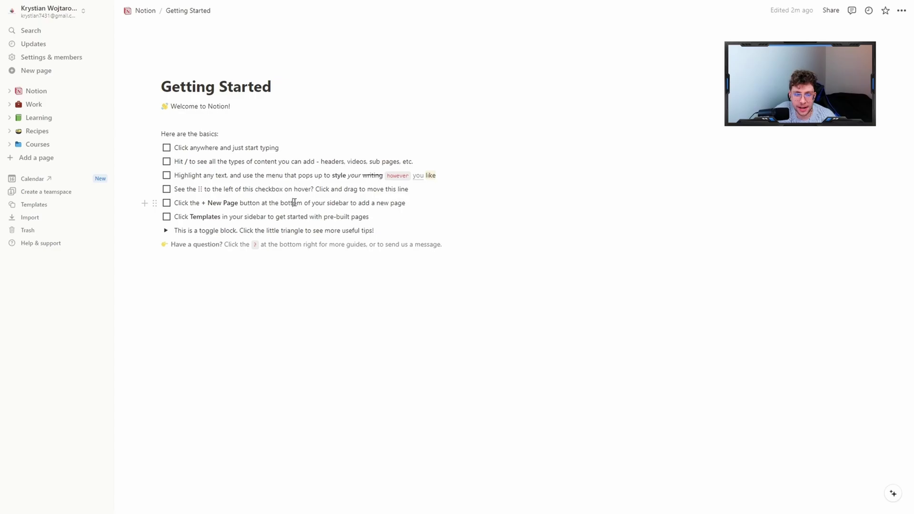
Select all text of the "+ New Page" to-do item, and select the whole page content from an empty line
{"action": "key", "text": "ctrl+a"}
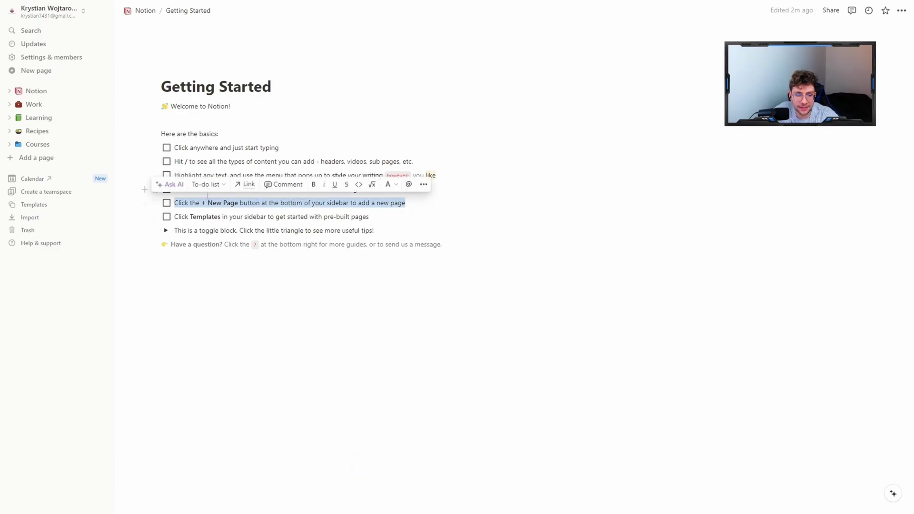
{"action": "left_click", "coordinate": [178, 259]}
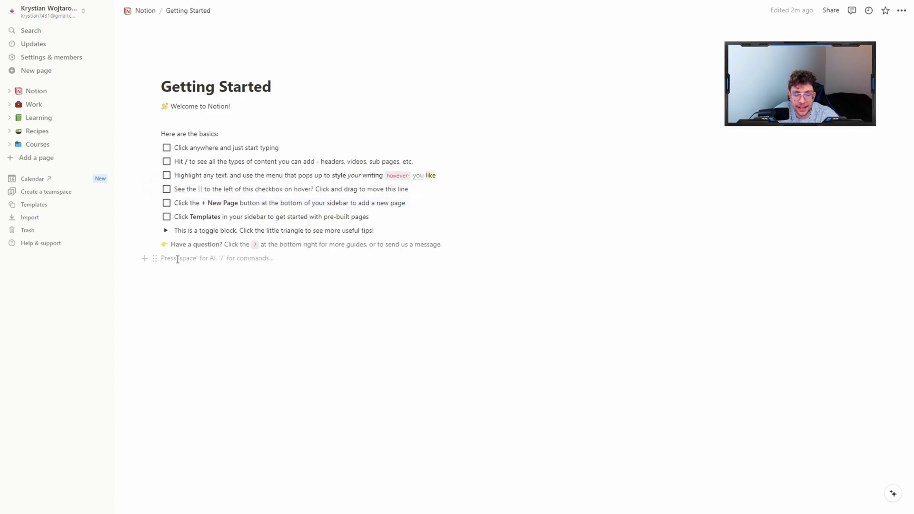
{"action": "key", "text": "ctrl+a"}
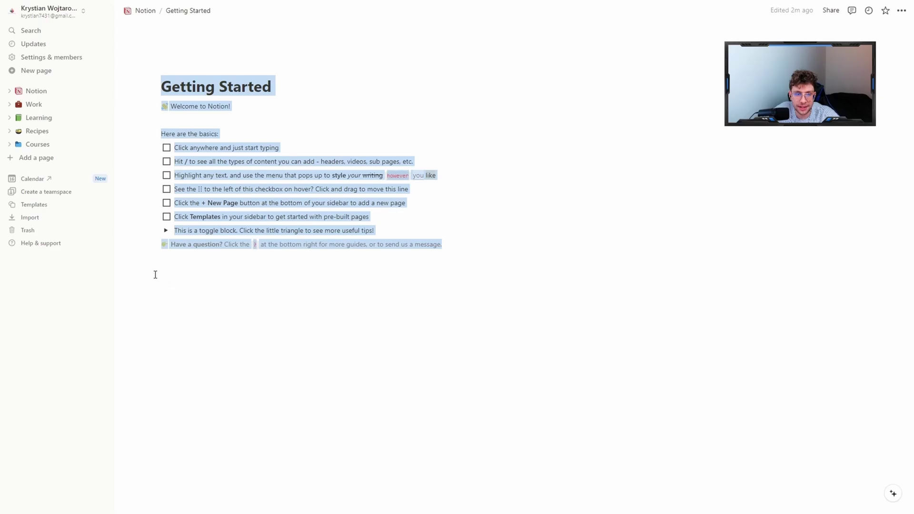
{"action": "left_click", "coordinate": [304, 286]}
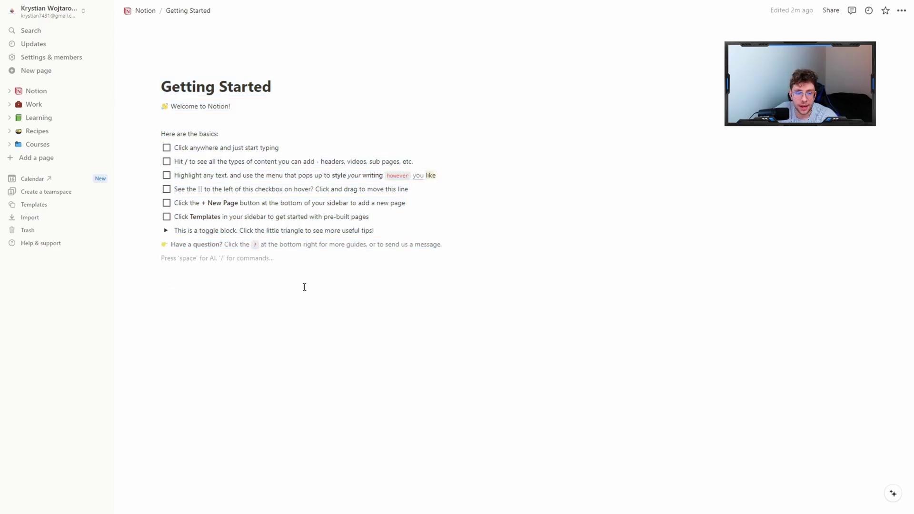
Select the "+ New Page" to-do item as a whole block and delete it
{"action": "left_click", "coordinate": [292, 202]}
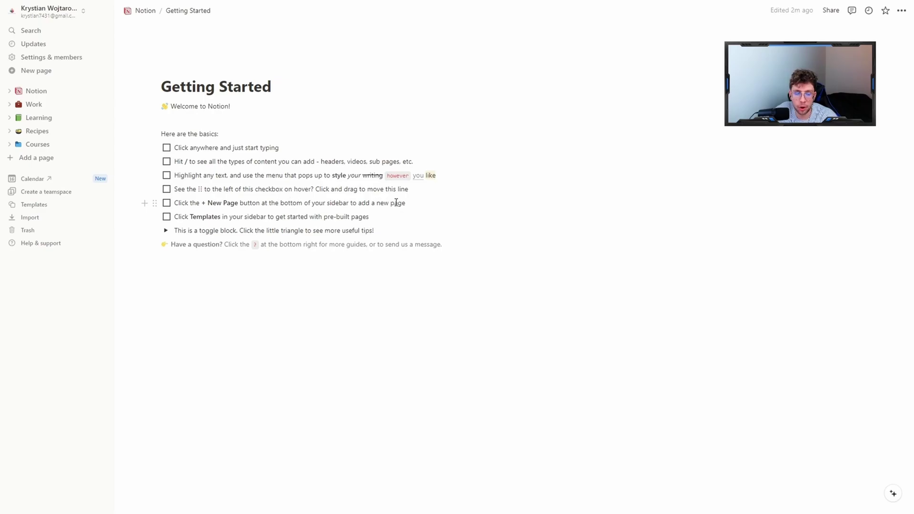
{"action": "key", "text": "Escape"}
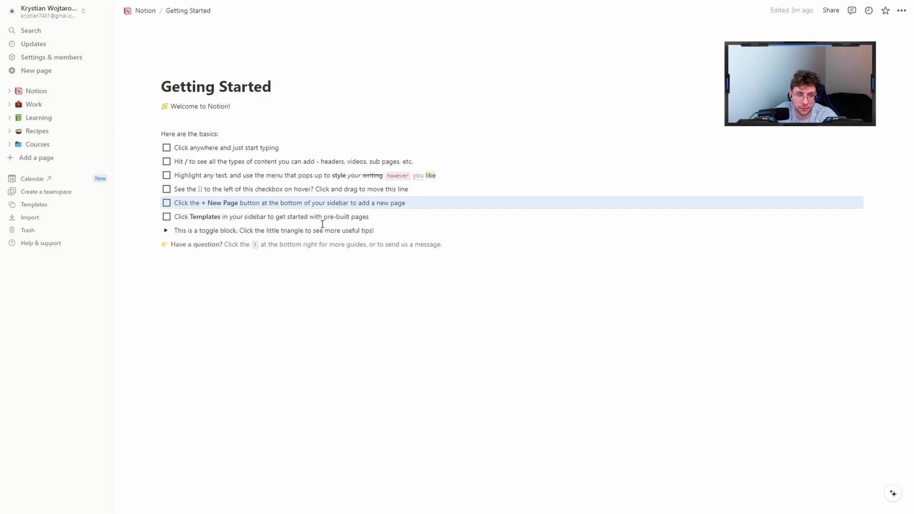
{"action": "key", "text": "Delete"}
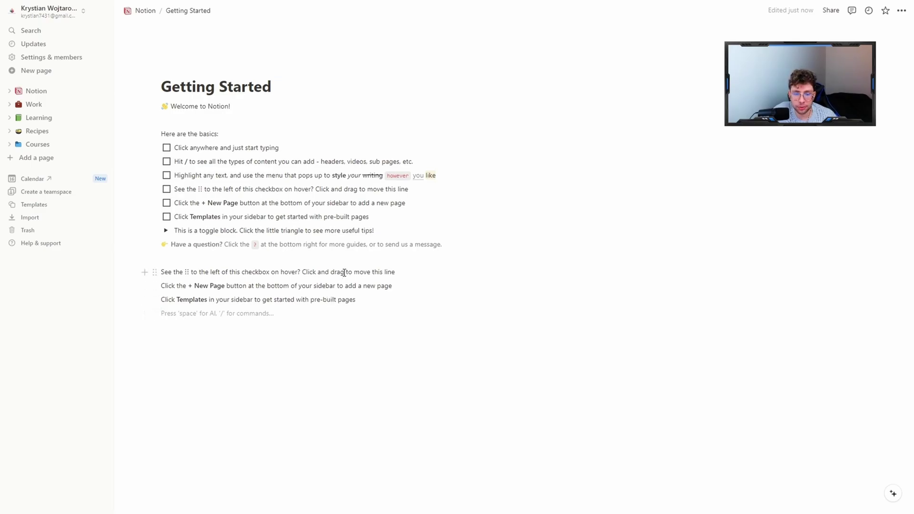
Italicize "Click and drag" in the plain-text line and add the italic line "this is the text" at the page's end
{"action": "left_click_drag", "start_coordinate": [344, 272], "coordinate": [303, 275]}
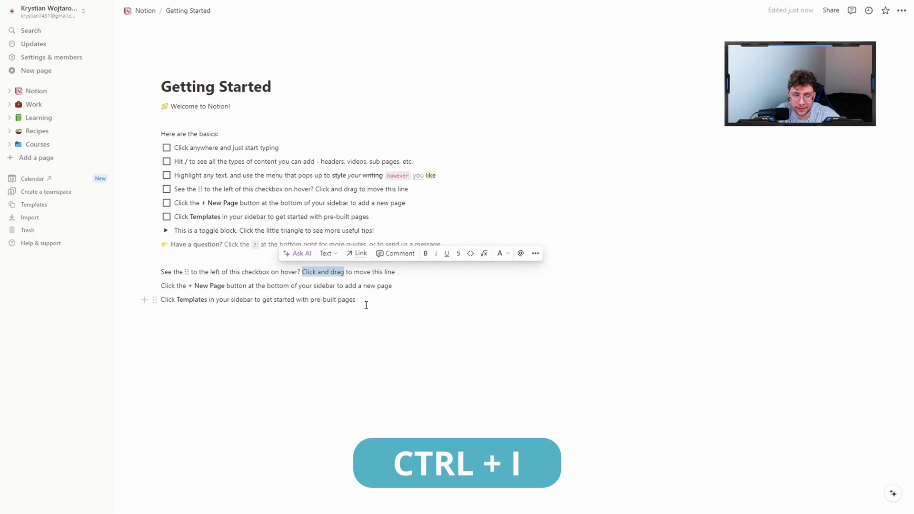
{"action": "key", "text": "ctrl+i"}
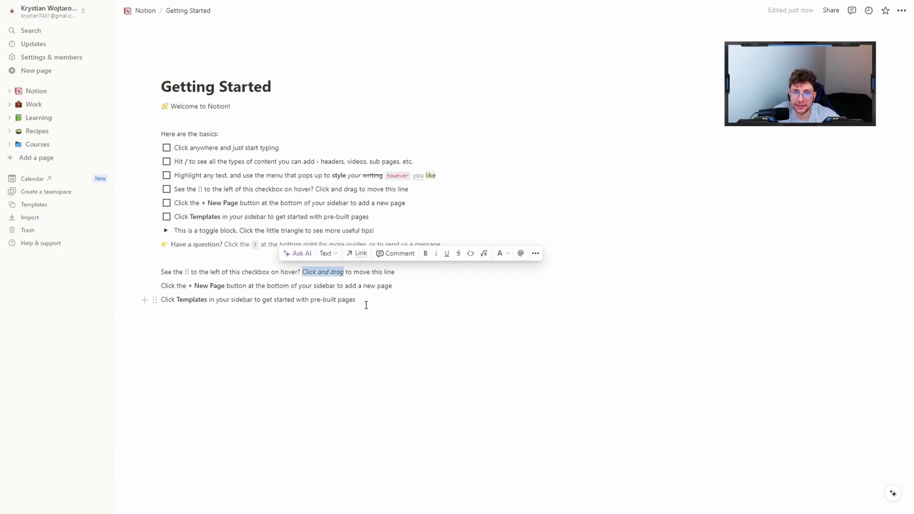
{"action": "left_click", "coordinate": [300, 328]}
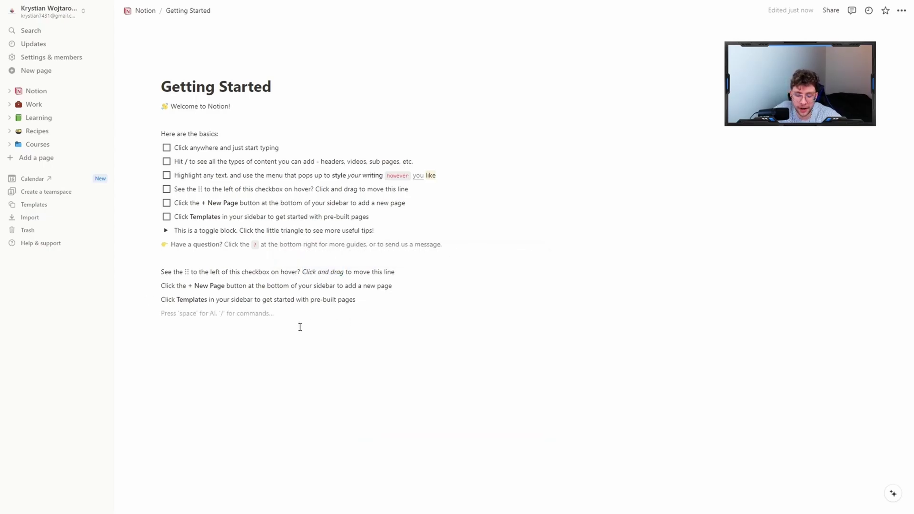
{"action": "type", "text": "*"}
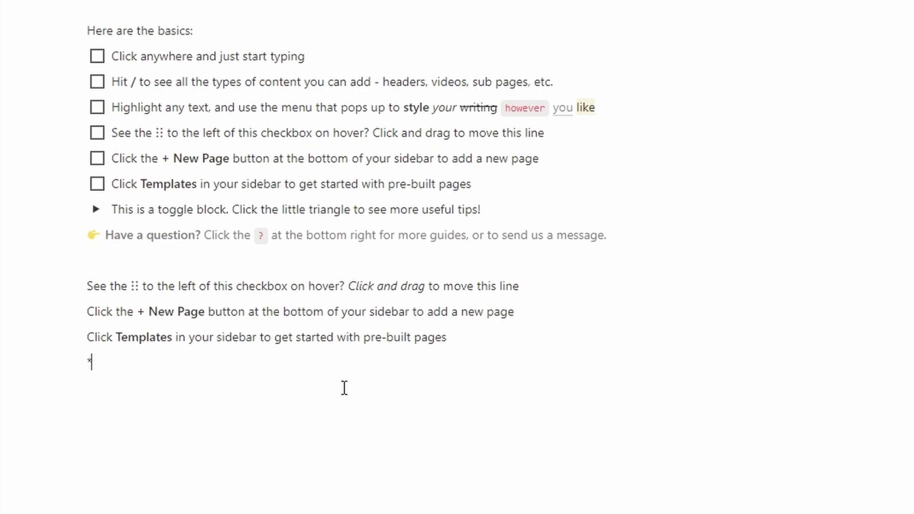
{"action": "type", "text": "this is the text"}
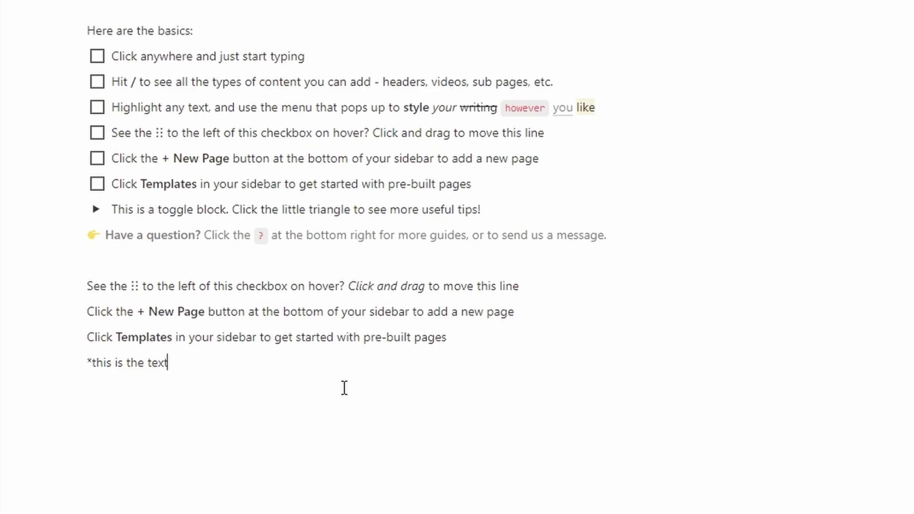
{"action": "type", "text": "*"}
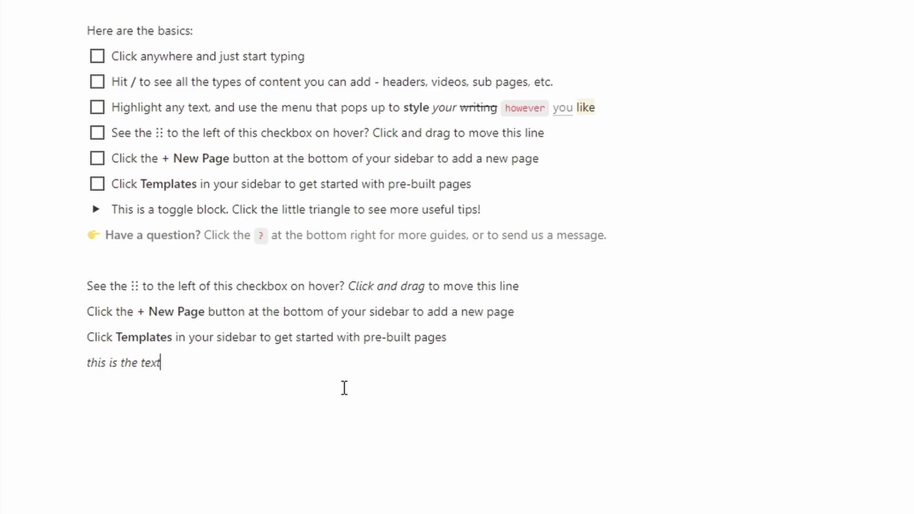
Make "add a new page" bold in the plain-text "+ New Page" line
{"action": "left_click", "coordinate": [457, 337]}
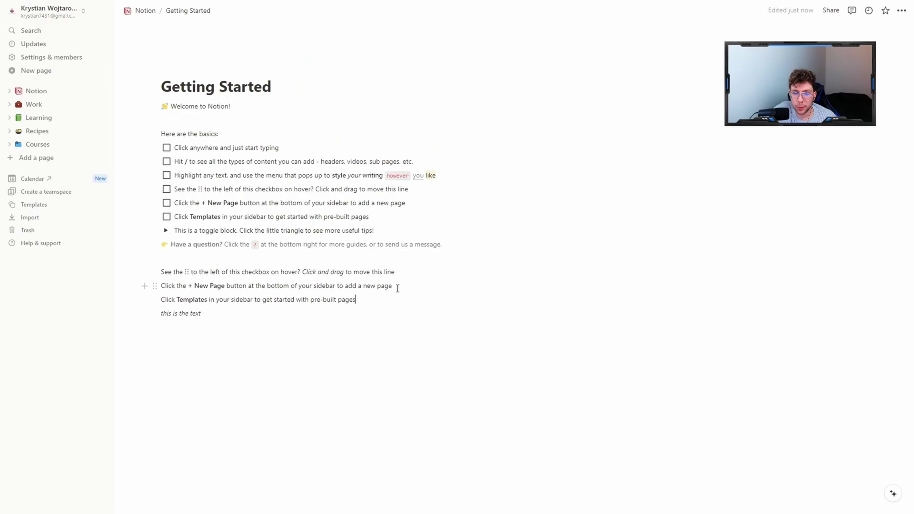
{"action": "left_click_drag", "start_coordinate": [398, 287], "coordinate": [344, 286]}
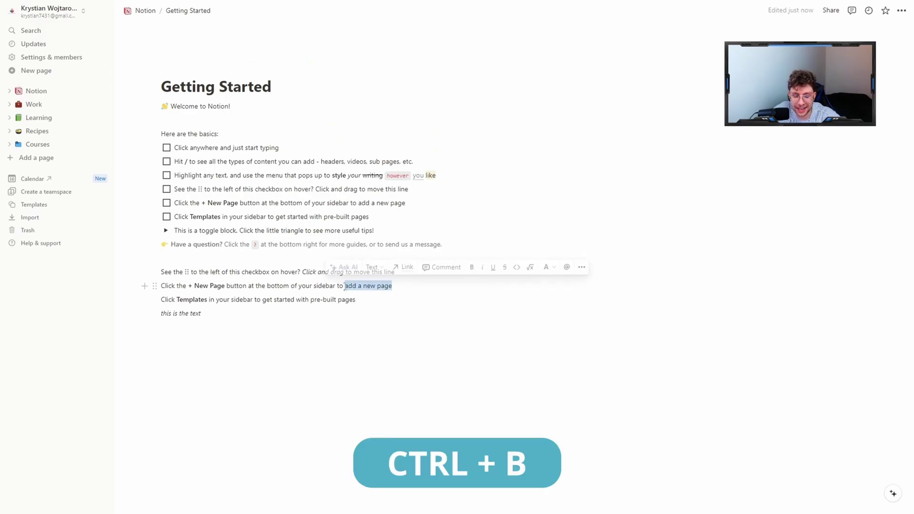
{"action": "key", "text": "ctrl+b"}
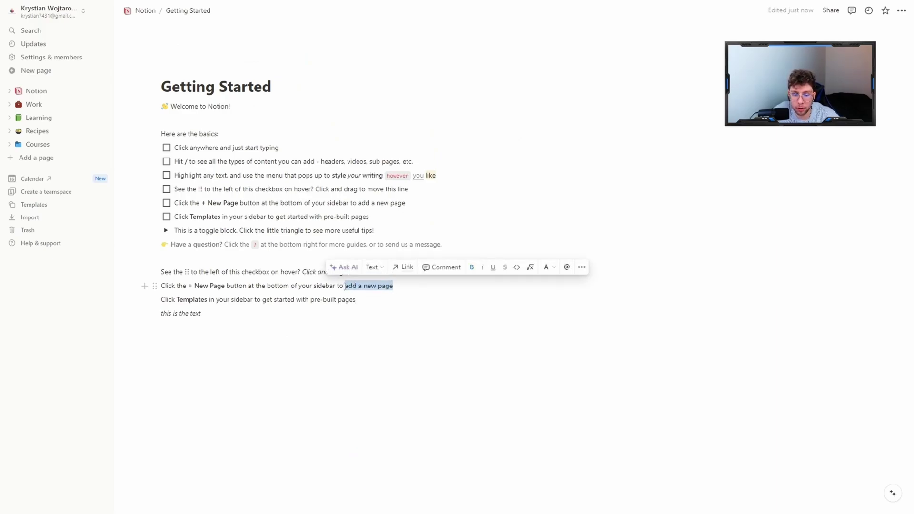
Start a new line with an asterisk below "this is the text"
{"action": "left_click", "coordinate": [219, 328]}
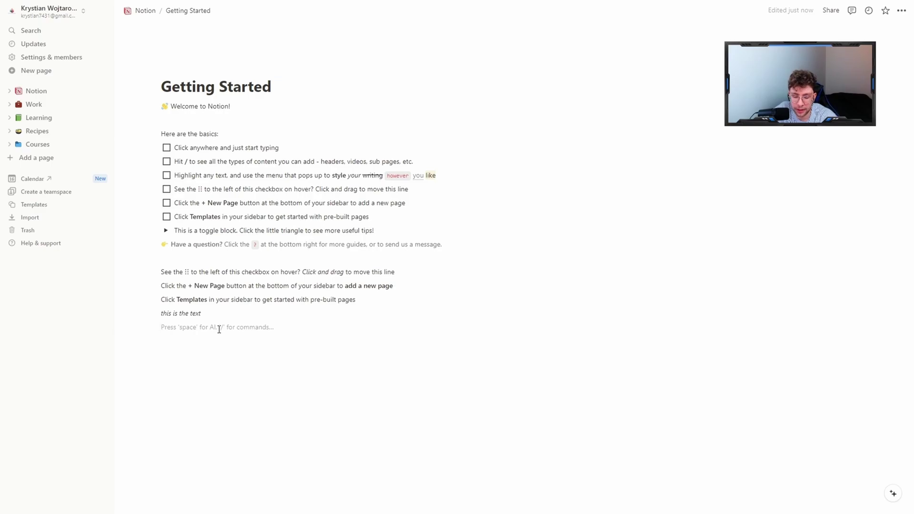
{"action": "type", "text": "*"}
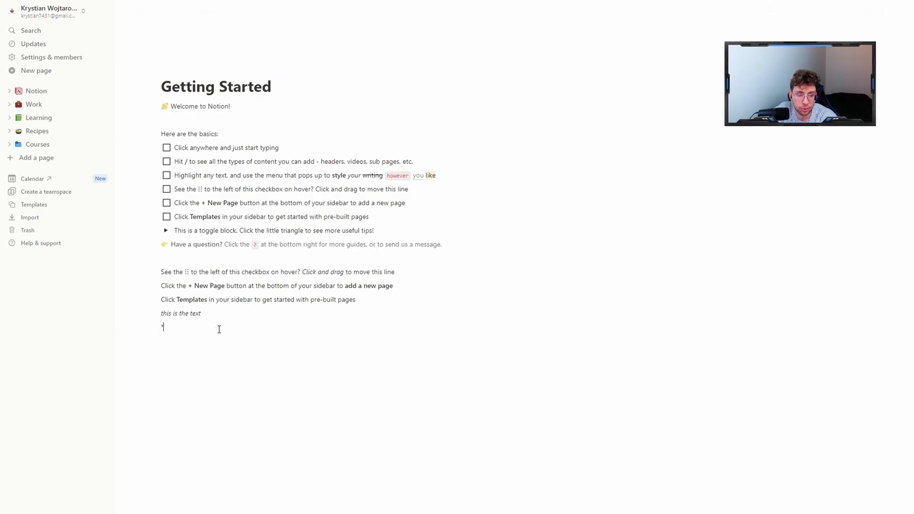